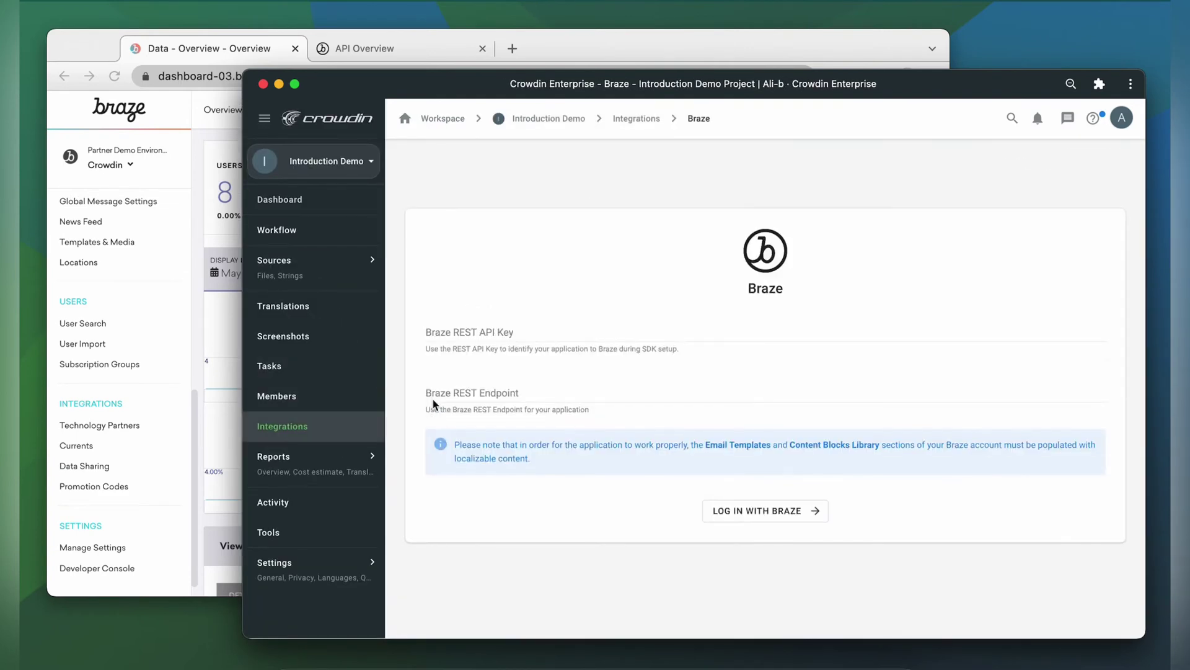
# Step: Copy the TEST REST API key from Braze's Developer Console into Crowdin's Braze REST API Key field
pyautogui.click(182, 389)
pyautogui.click(128, 573)
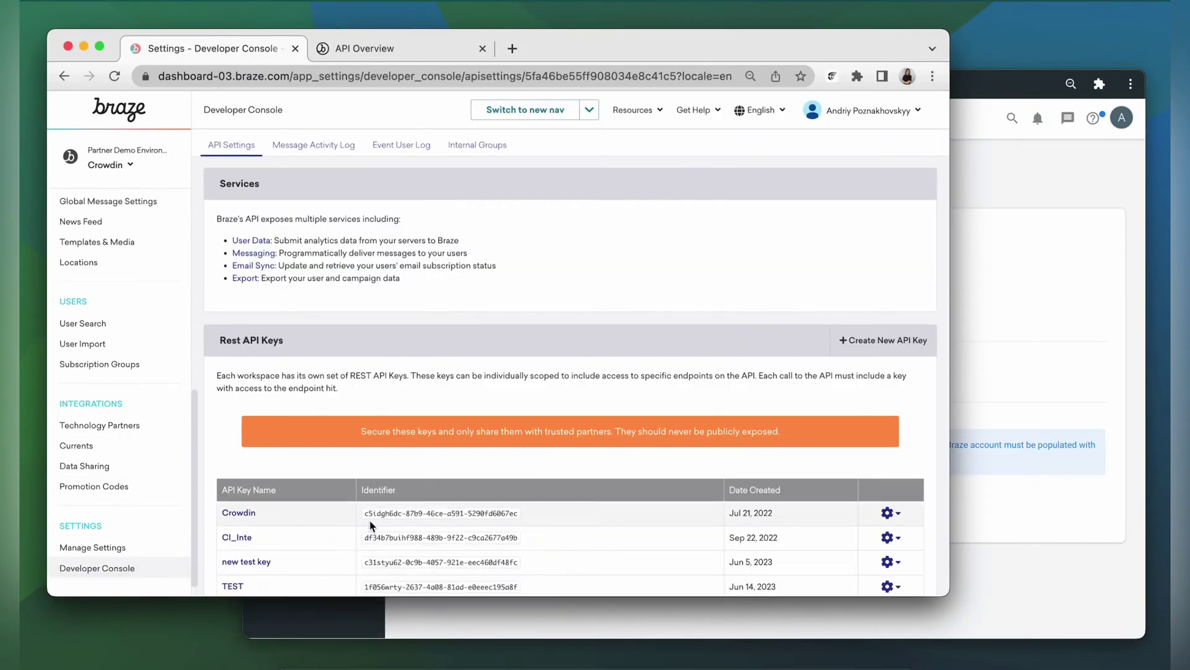
pyautogui.scroll(-4, 370, 519)
pyautogui.moveTo(520, 438); pyautogui.dragTo(368, 444)
pyautogui.press('super+c')
pyautogui.press('super+Tab')
pyautogui.click(723, 327)
pyautogui.press('super+v')
# Step: Copy the US-03 REST endpoint from Braze's API Overview docs into Crowdin's REST Endpoint field
pyautogui.click(218, 471)
pyautogui.click(99, 549)
pyautogui.scroll(-2, 285, 347)
pyautogui.click(388, 53)
pyautogui.moveTo(586, 421); pyautogui.dragTo(505, 397)
pyautogui.click(978, 336)
pyautogui.click(619, 389)
pyautogui.press('super+v')
# Step: Log in with Braze, then sync the Email Templates item '30-day trial - confirmation' to Crowdin
pyautogui.click(767, 510)
pyautogui.click(779, 382)
pyautogui.click(815, 412)
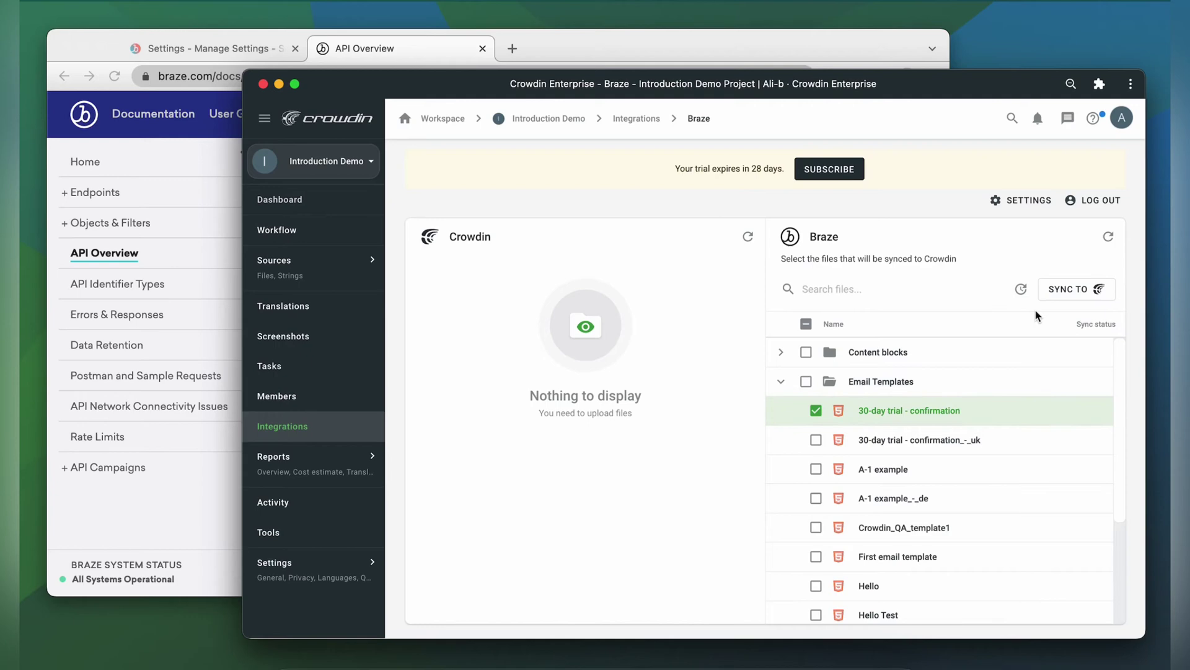
pyautogui.click(1075, 299)
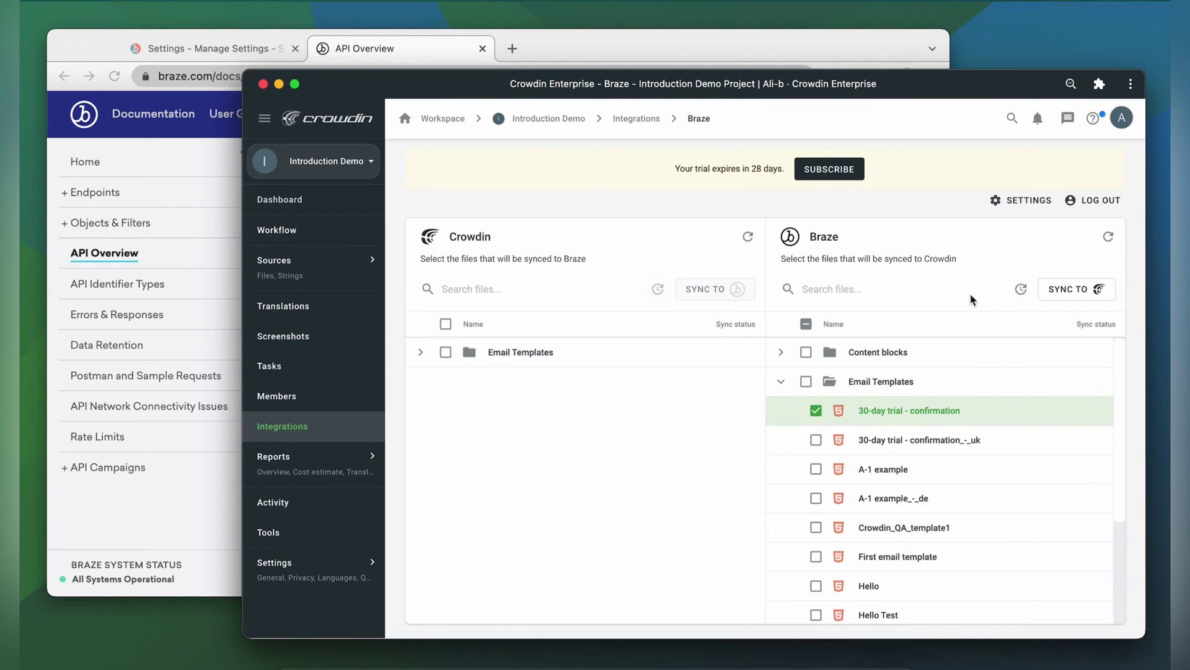
# Step: Review the template's French translation in the Crowdin translation editor
pyautogui.click(421, 352)
pyautogui.click(430, 382)
pyautogui.click(310, 200)
pyautogui.click(577, 386)
pyautogui.click(580, 409)
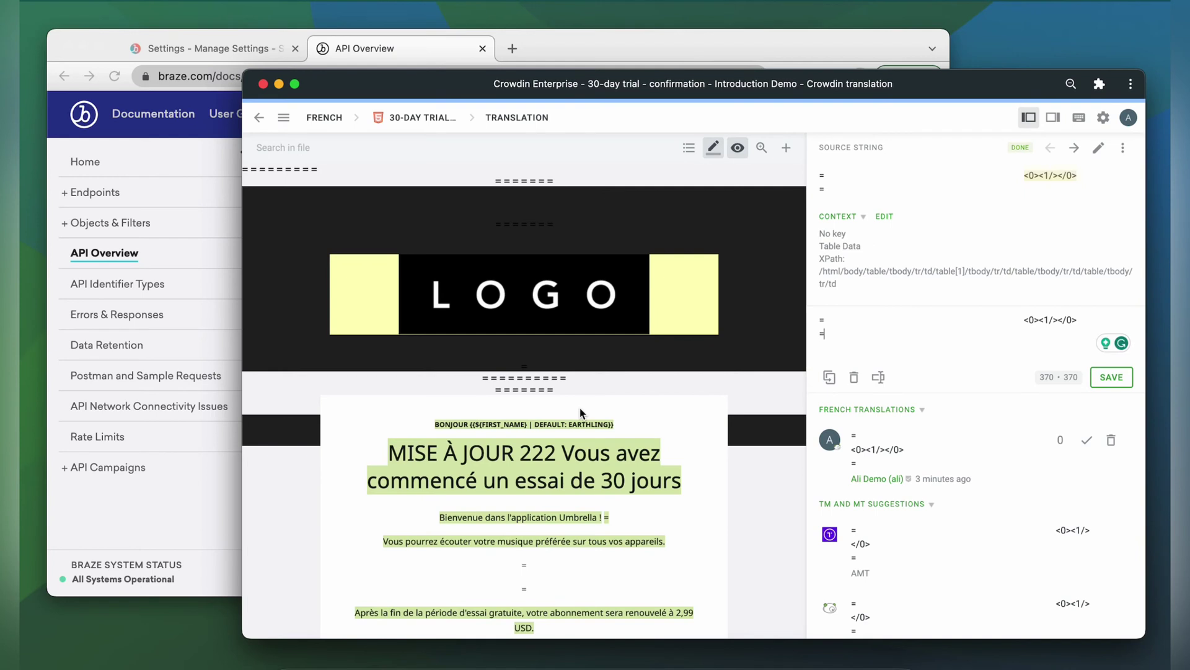
pyautogui.scroll(-5, 581, 412)
pyautogui.scroll(5, 580, 412)
# Step: Sync the French translation file back to Braze from the Braze integration page
pyautogui.click(259, 117)
pyautogui.click(465, 410)
pyautogui.click(702, 303)
# Step: Find '30-day trial - confirmation_-_fr' in Braze's Templates & Media saved HTML templates
pyautogui.click(258, 49)
pyautogui.click(189, 242)
pyautogui.scroll(-6, 279, 284)
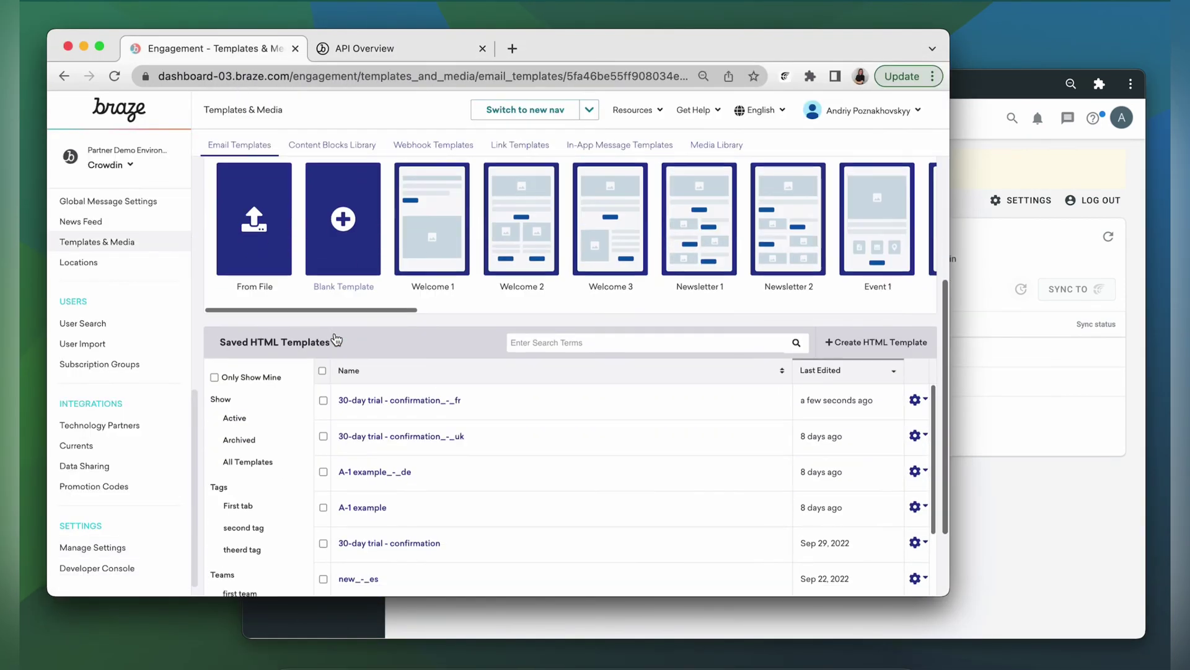